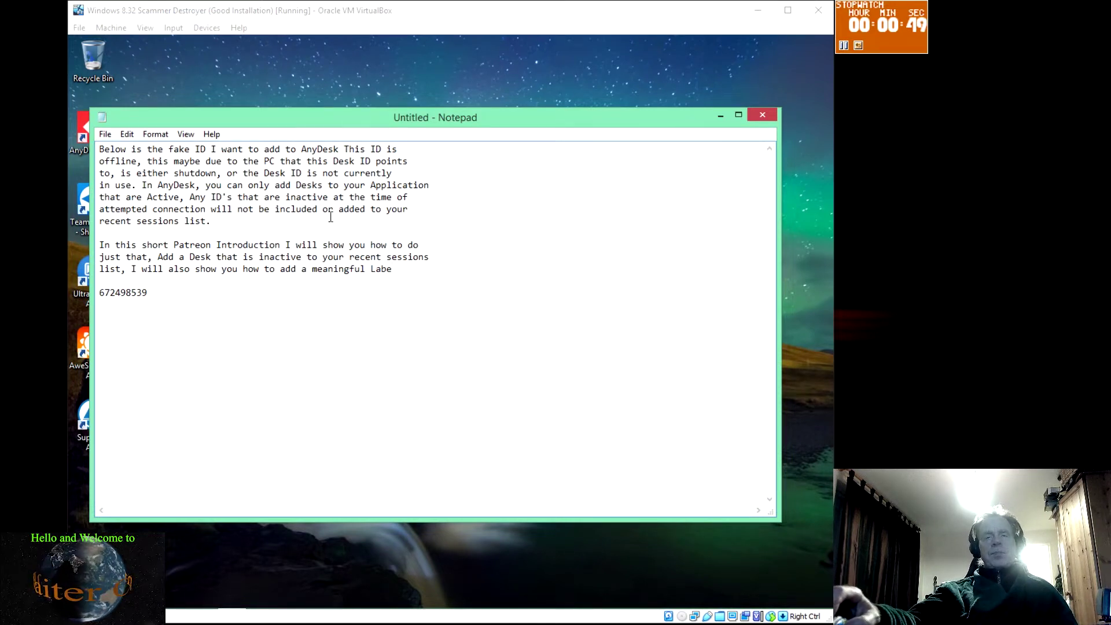
pyautogui.doubleClick(121, 294)
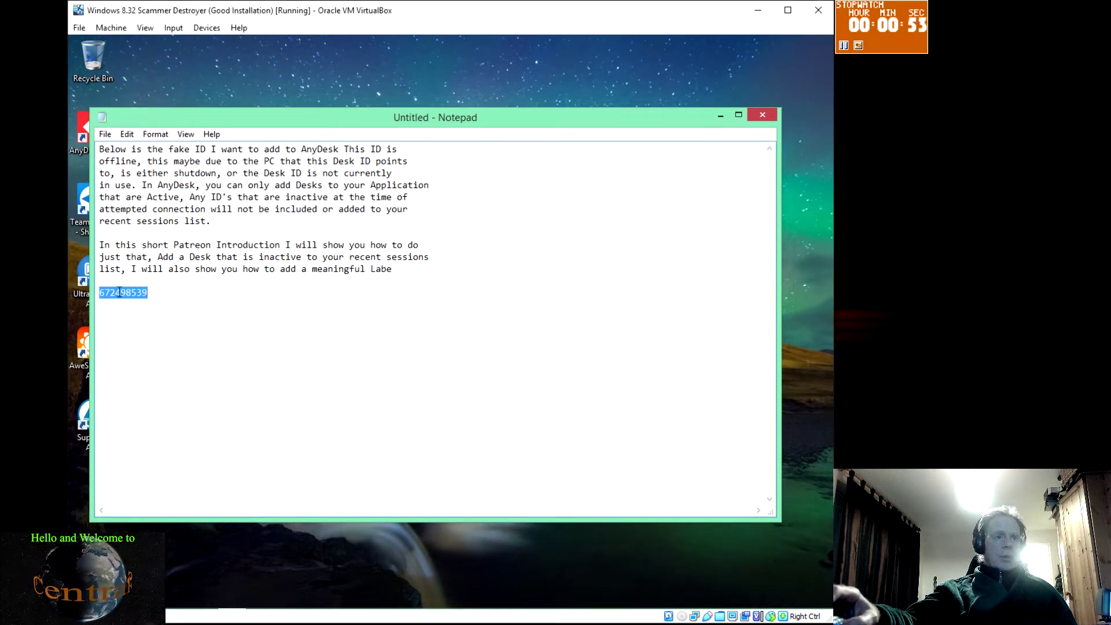
pyautogui.rightClick(119, 292)
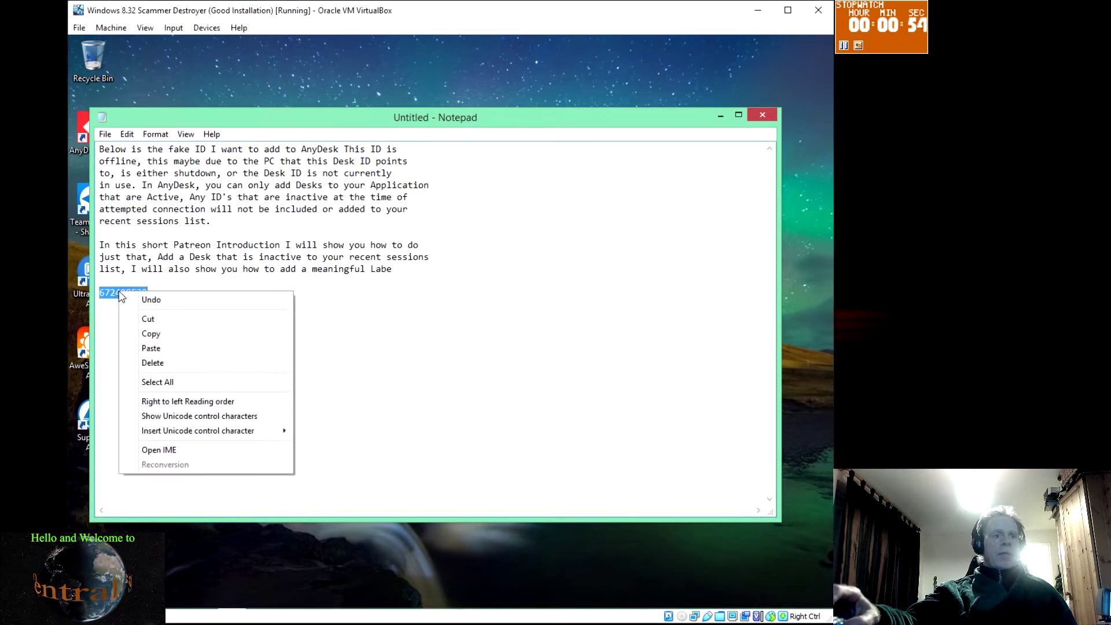
pyautogui.click(150, 334)
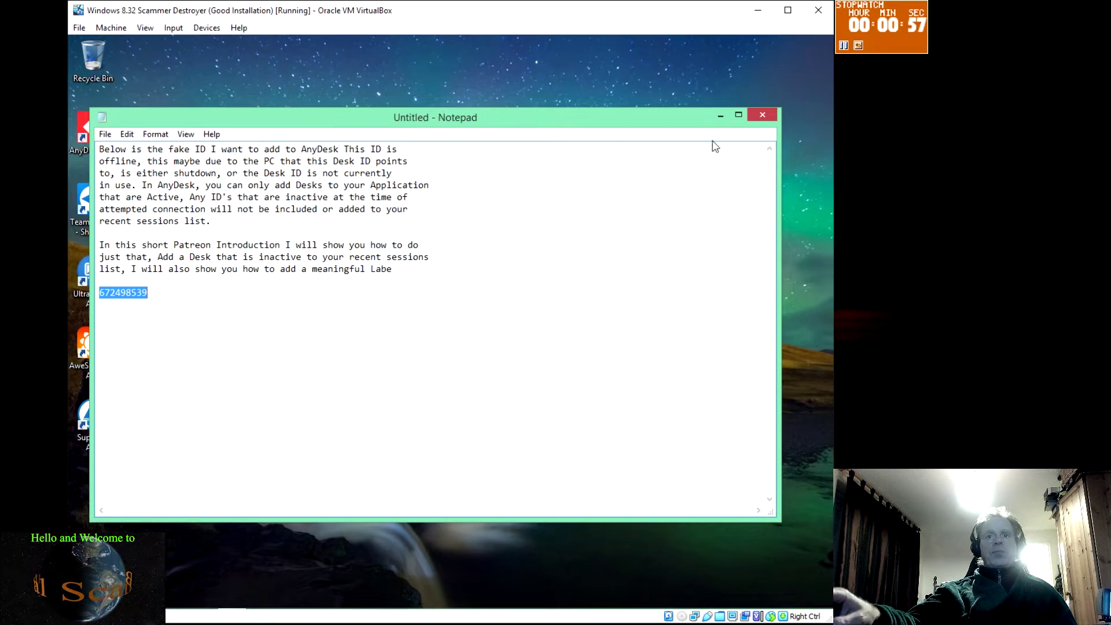
pyautogui.click(720, 119)
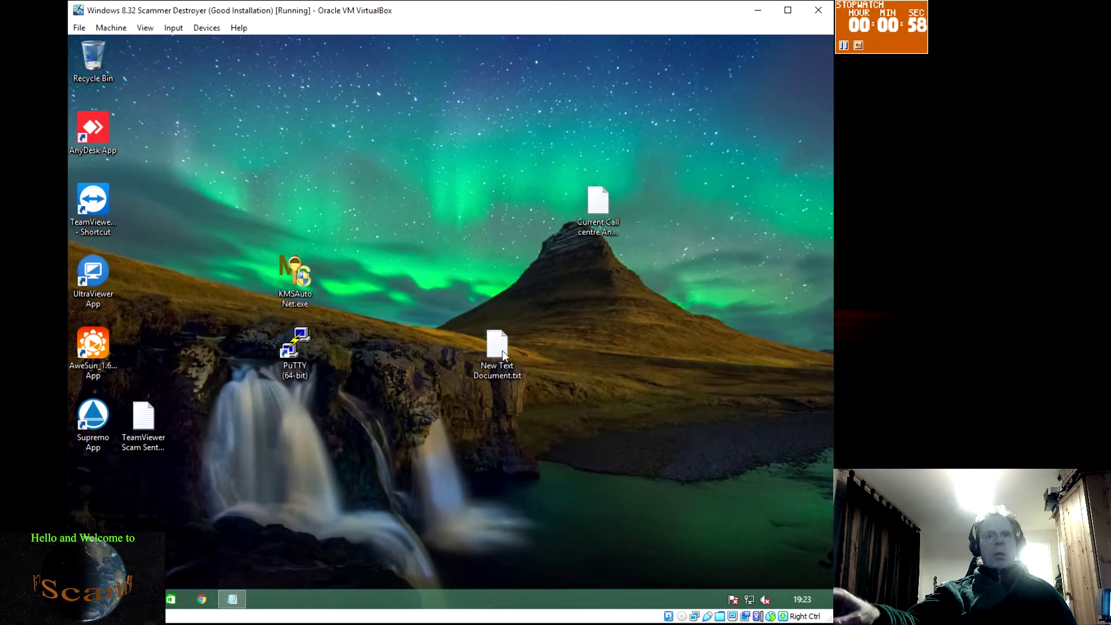
pyautogui.doubleClick(97, 128)
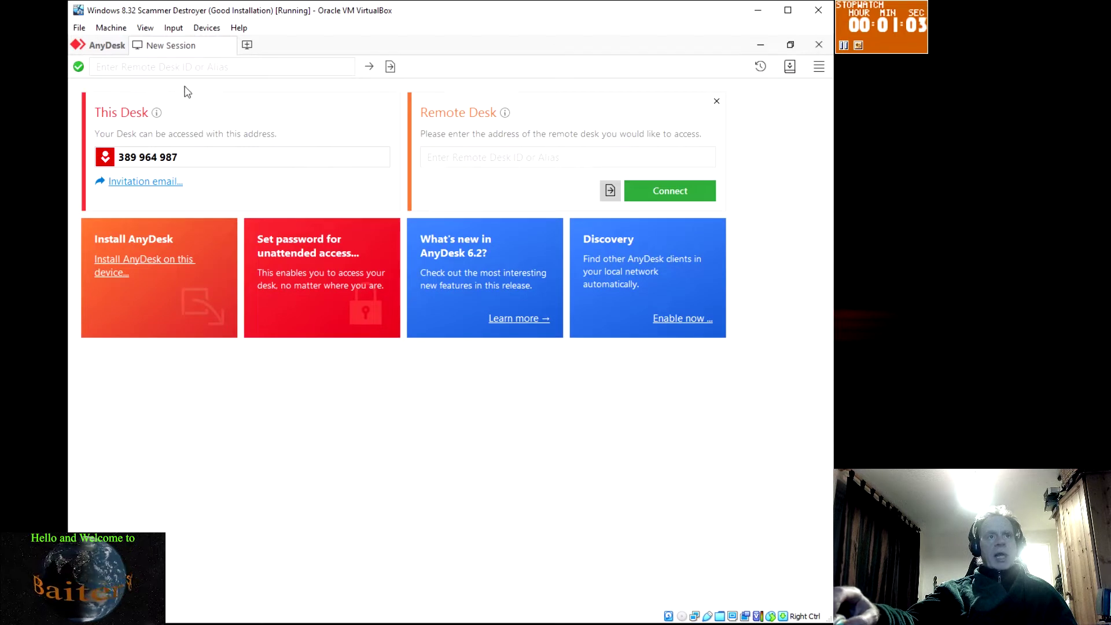
pyautogui.click(474, 157)
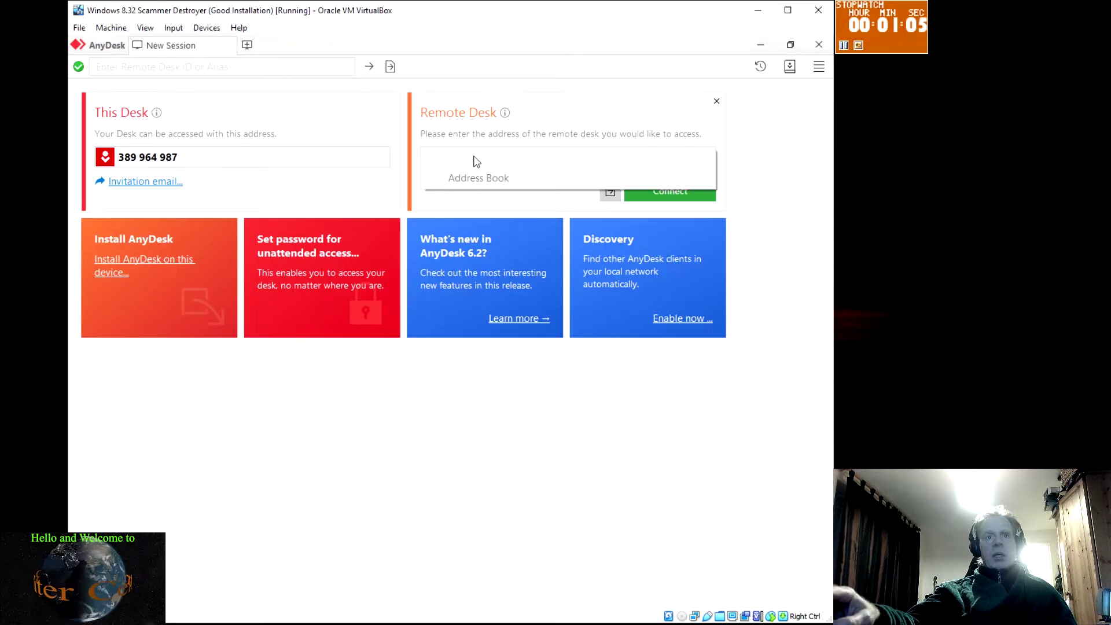
pyautogui.rightClick(475, 161)
pyautogui.click(522, 212)
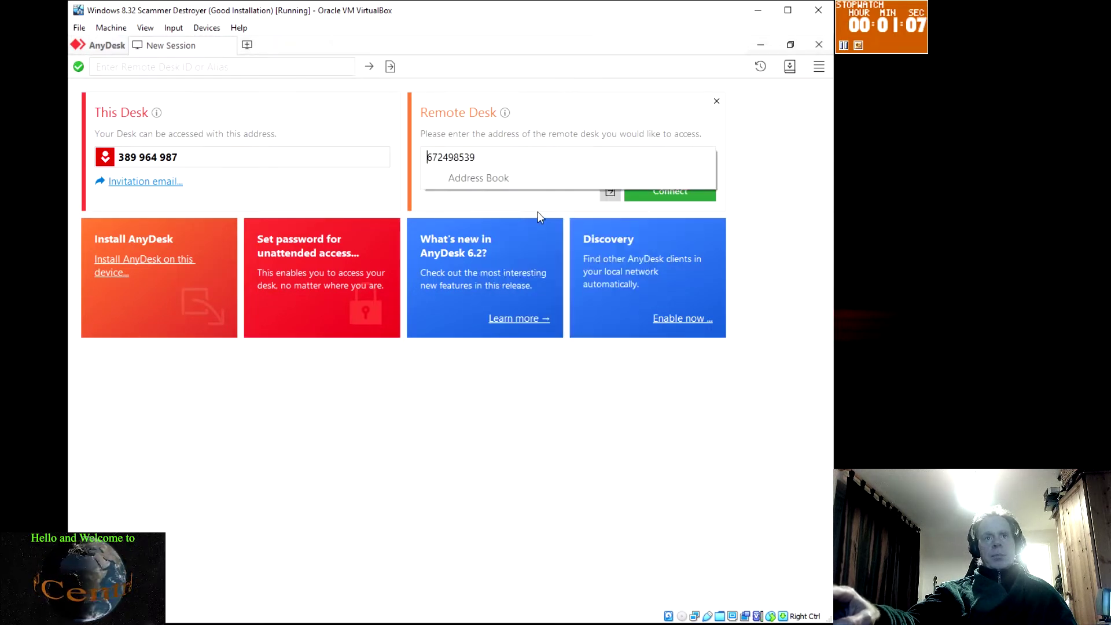
pyautogui.click(671, 387)
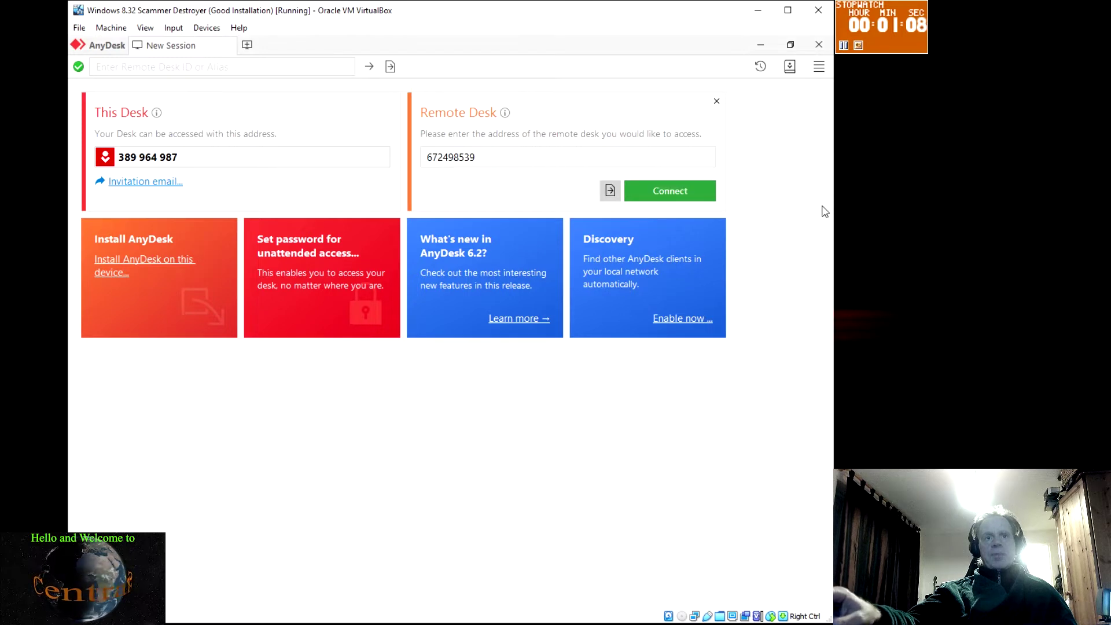
pyautogui.click(667, 194)
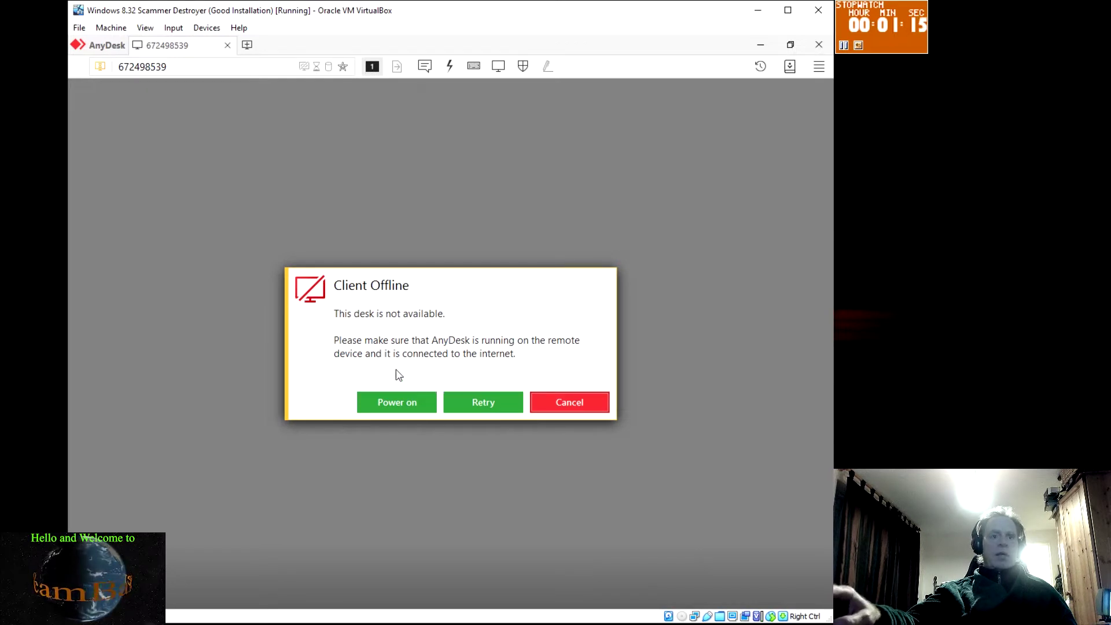
pyautogui.click(397, 405)
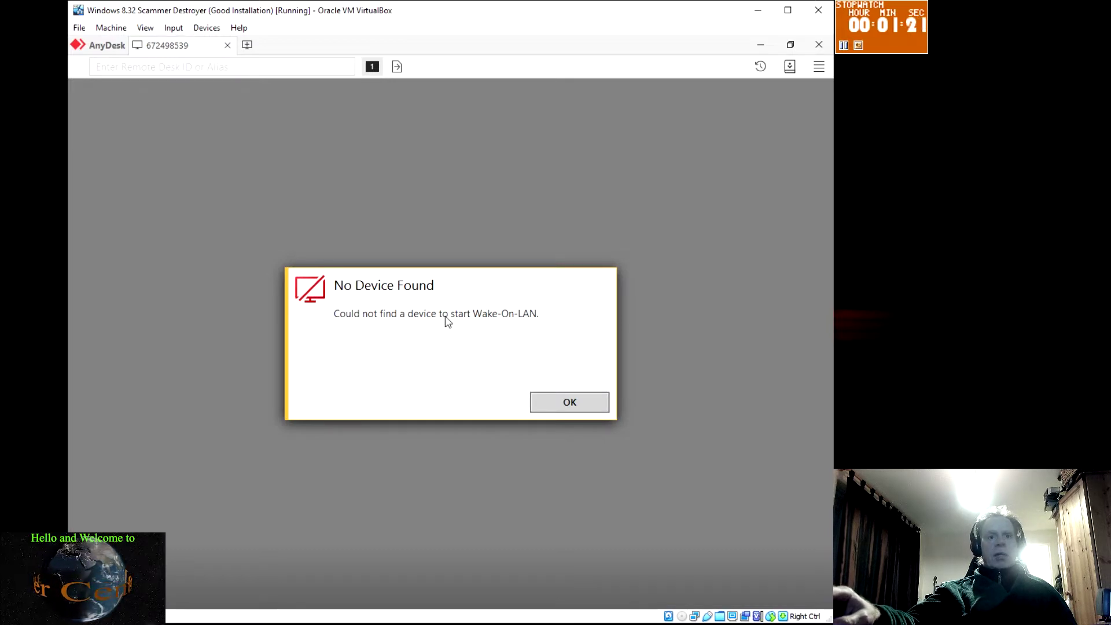
pyautogui.click(570, 402)
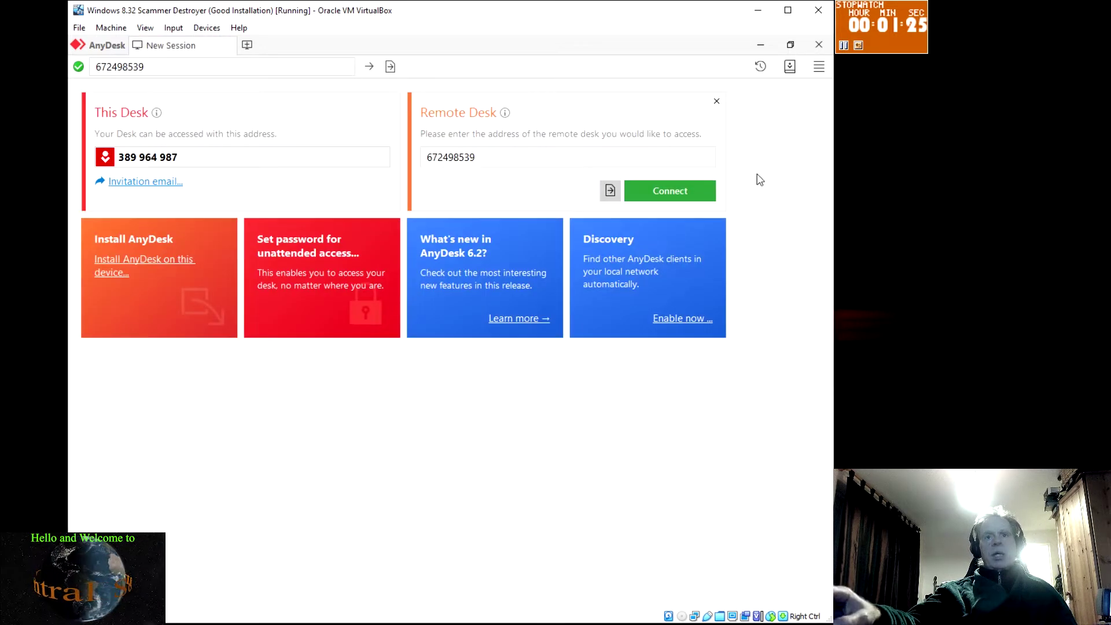
pyautogui.click(820, 46)
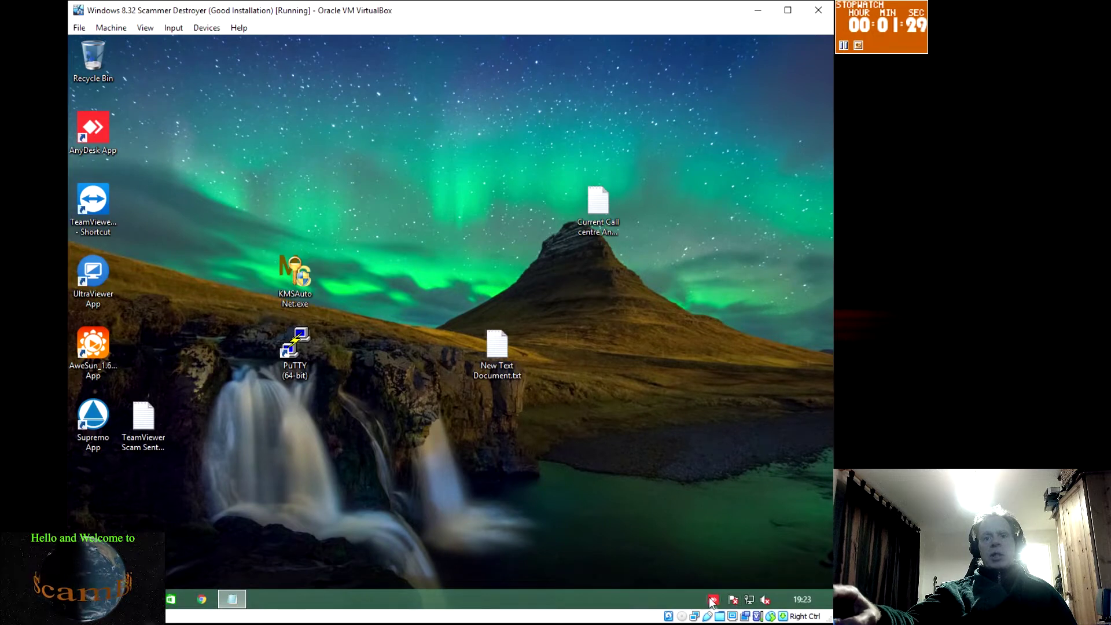
# Quit AnyDesk from the tray and open Local Disk (C:) with hidden items shown
pyautogui.rightClick(713, 600)
pyautogui.click(622, 591)
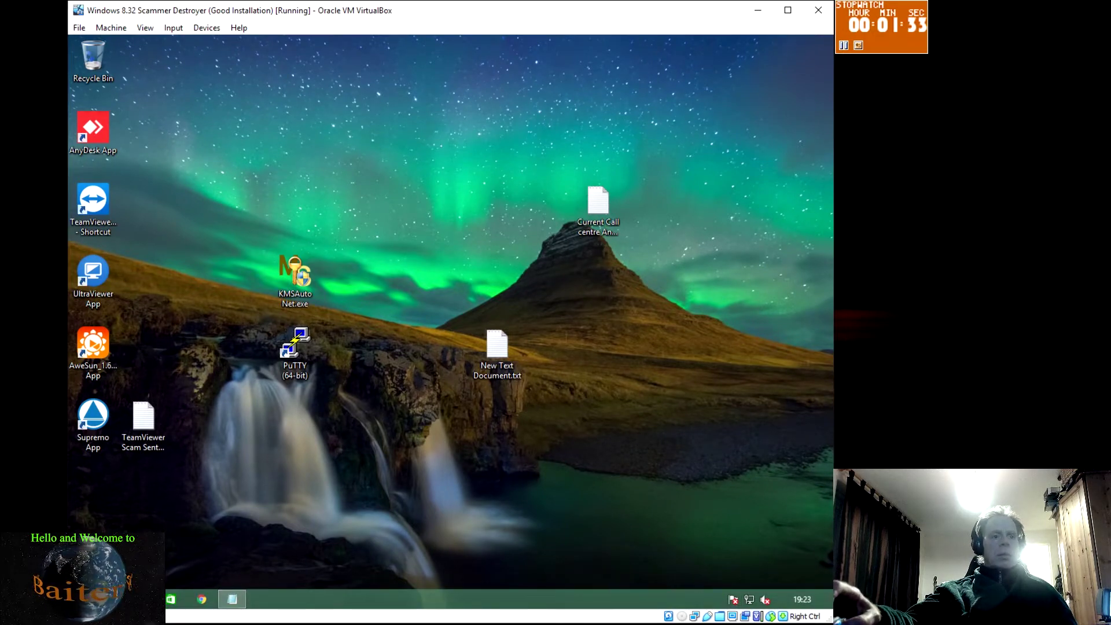
pyautogui.click(140, 599)
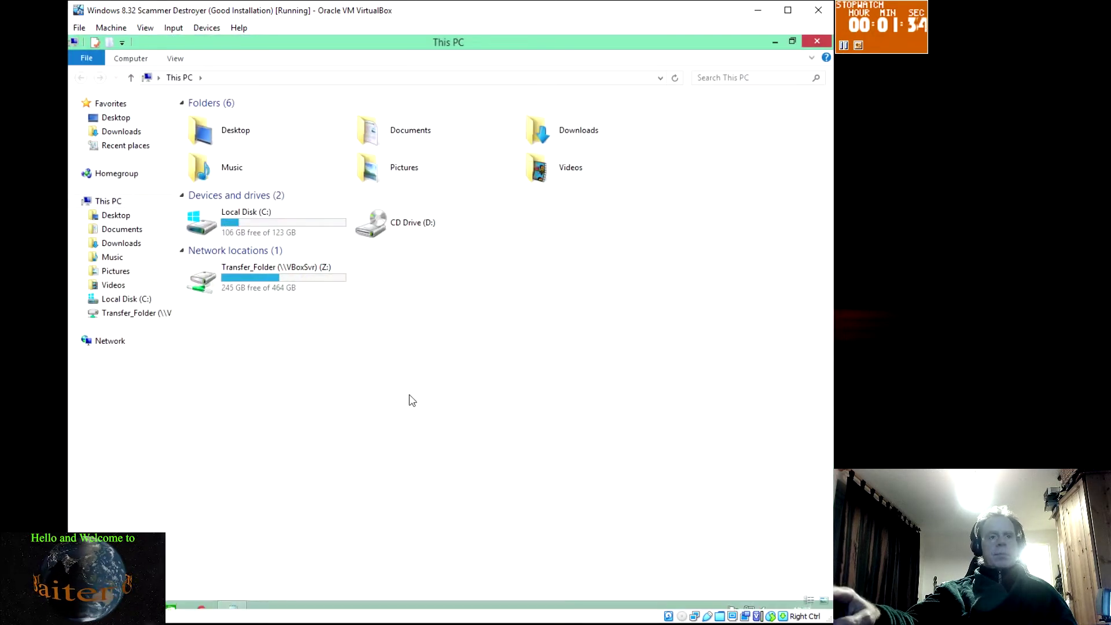
pyautogui.doubleClick(285, 220)
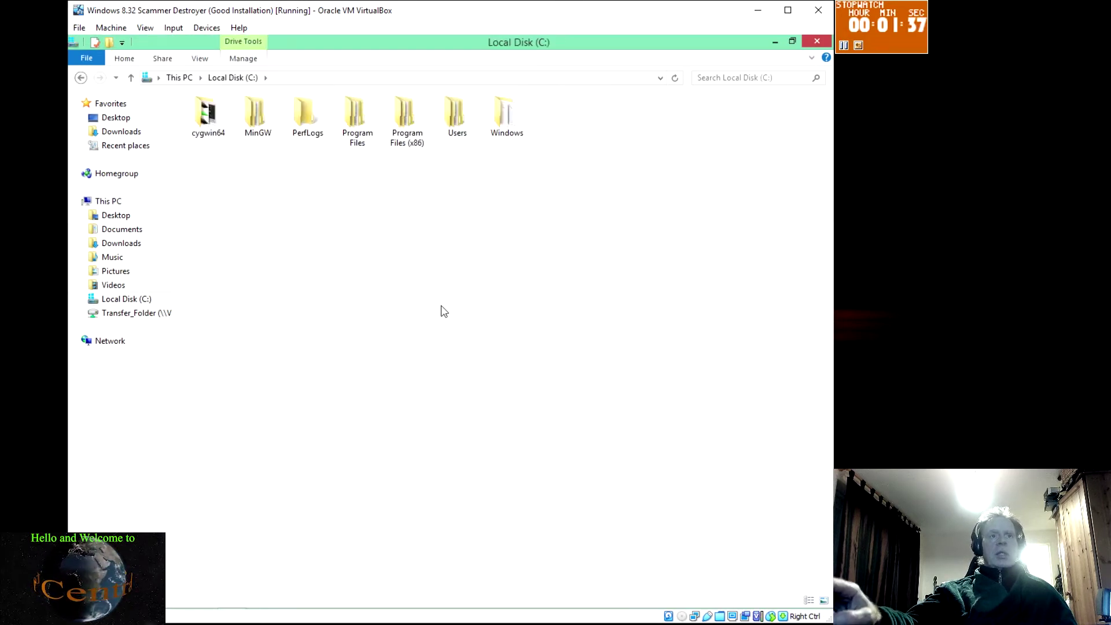
pyautogui.click(201, 60)
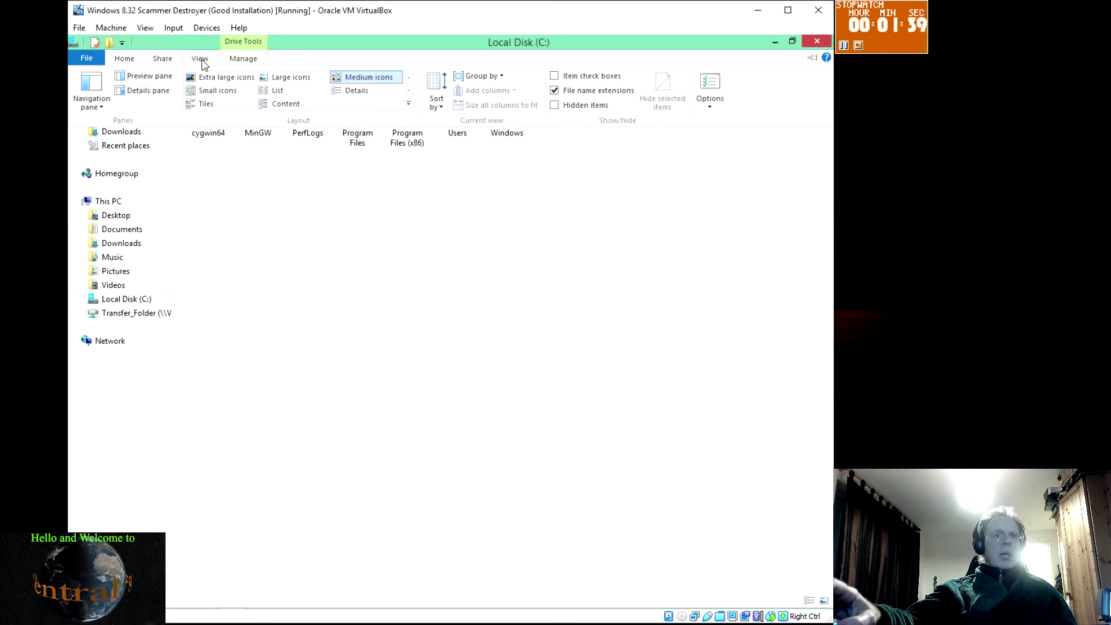
pyautogui.click(554, 106)
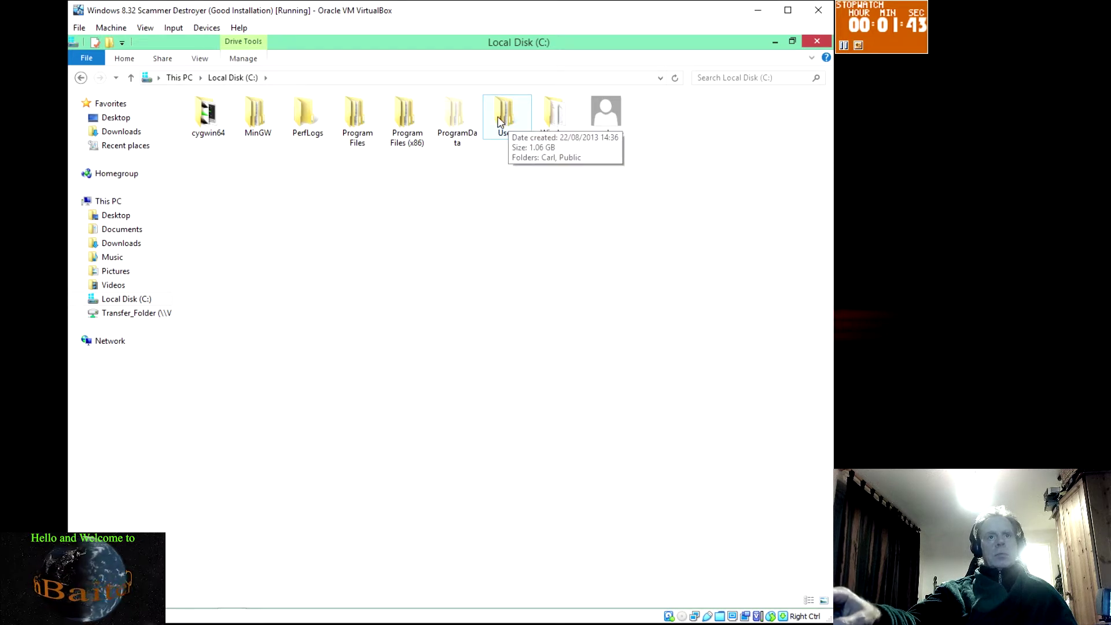
# Browse into Users, the user's profile folder, AppData and Roaming
pyautogui.moveTo(458, 181); pyautogui.dragTo(537, 215)
pyautogui.rightClick(537, 214)
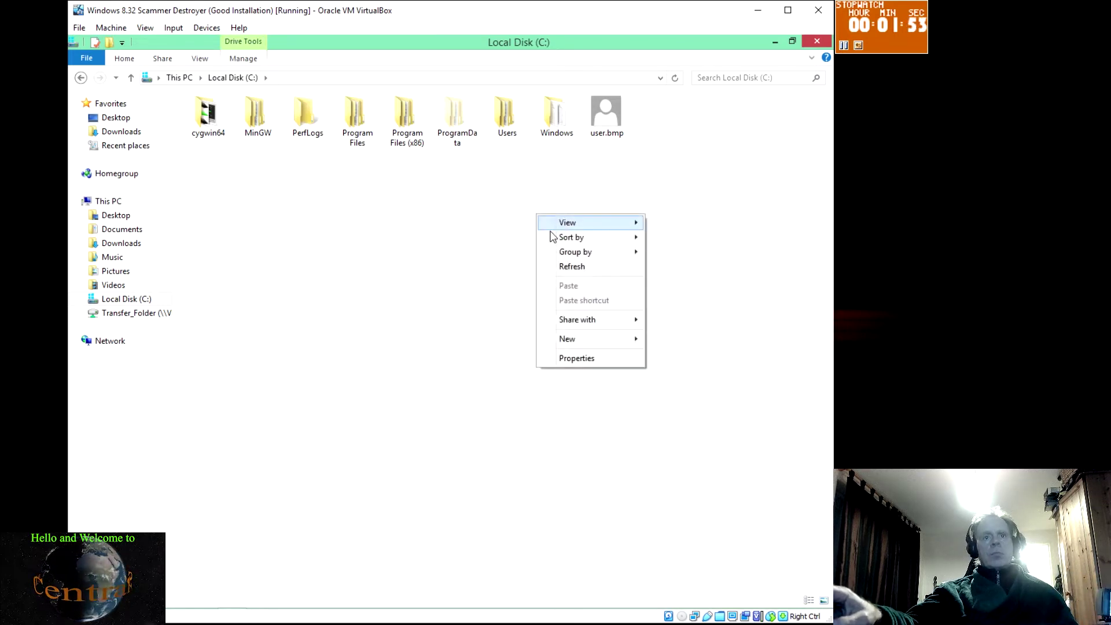
pyautogui.click(480, 213)
pyautogui.doubleClick(505, 117)
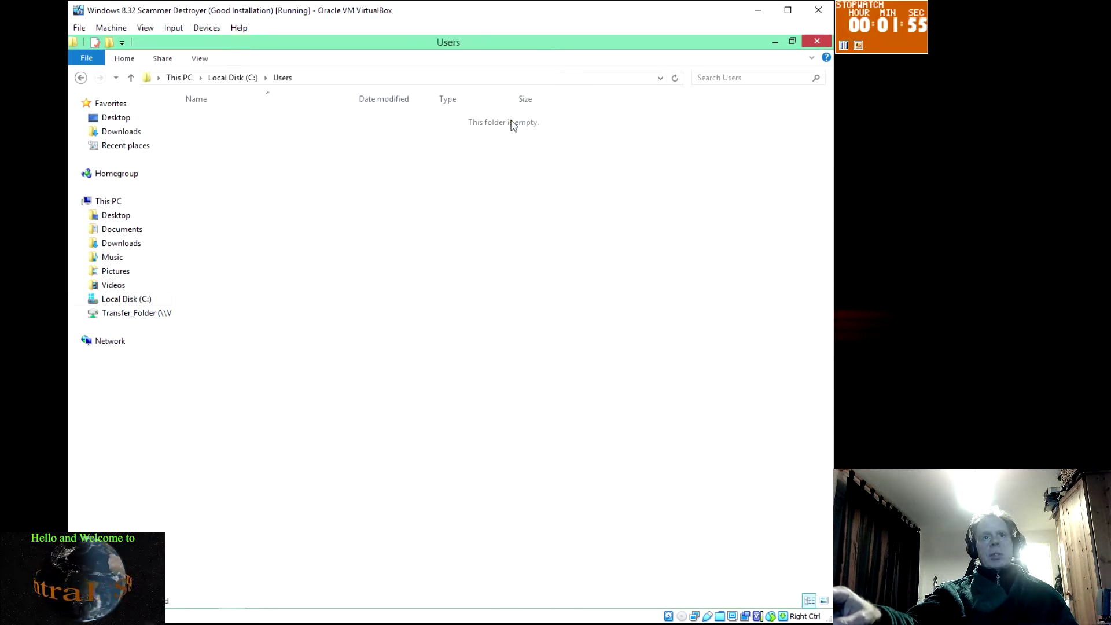
pyautogui.doubleClick(209, 121)
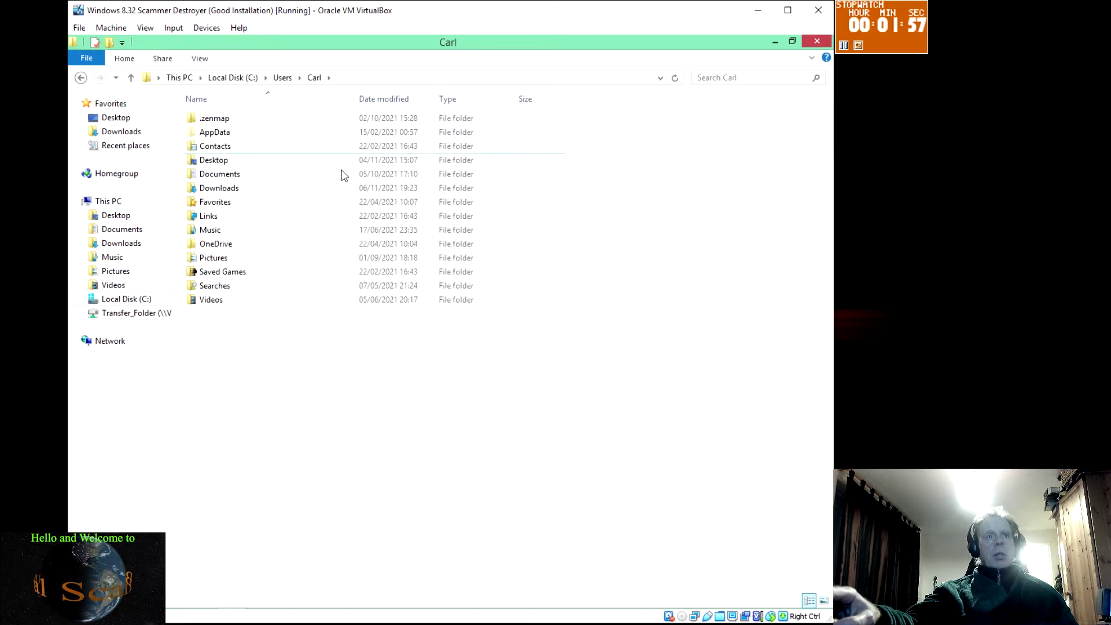
pyautogui.doubleClick(217, 133)
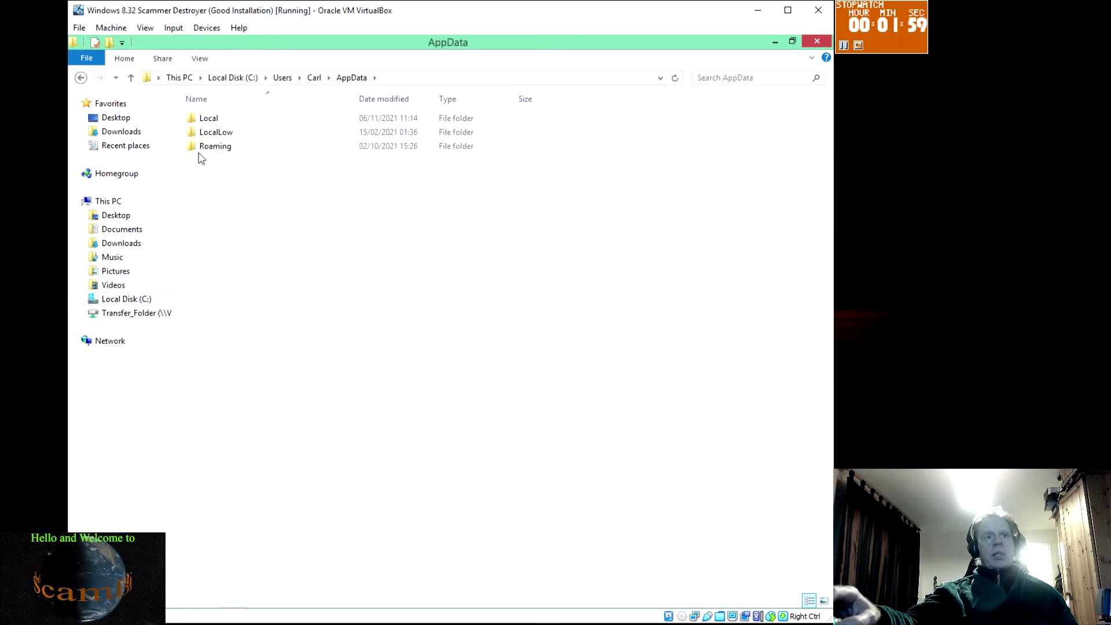
pyautogui.doubleClick(212, 147)
# Enter the AnyDesk folder, inspect service.conf, system.conf and user.conf, and open user.conf in WordPad
pyautogui.doubleClick(222, 130)
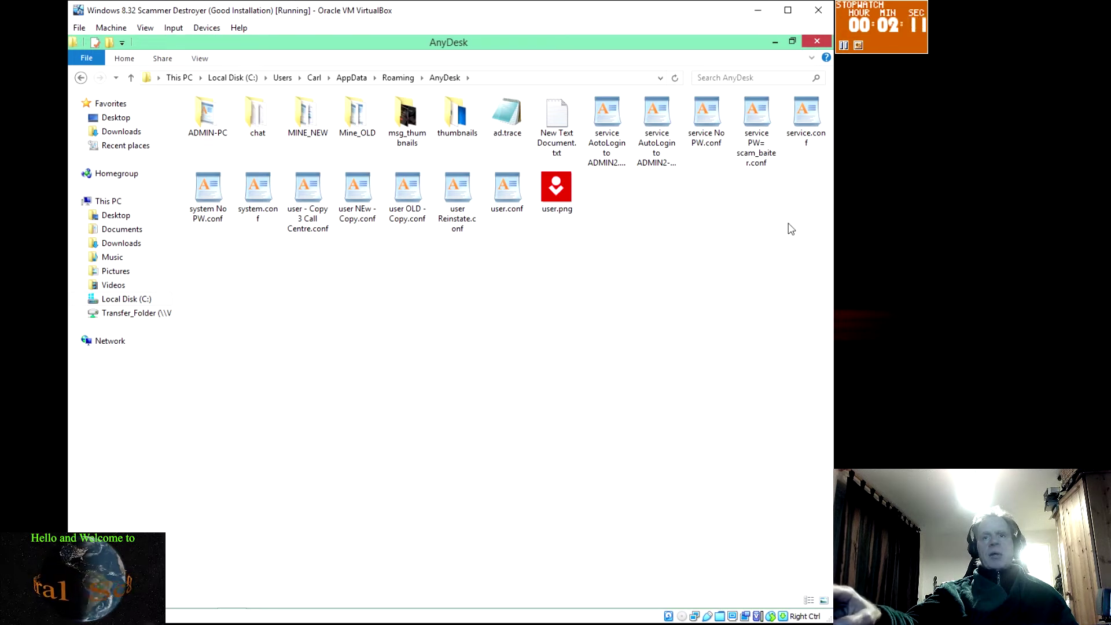
pyautogui.click(809, 119)
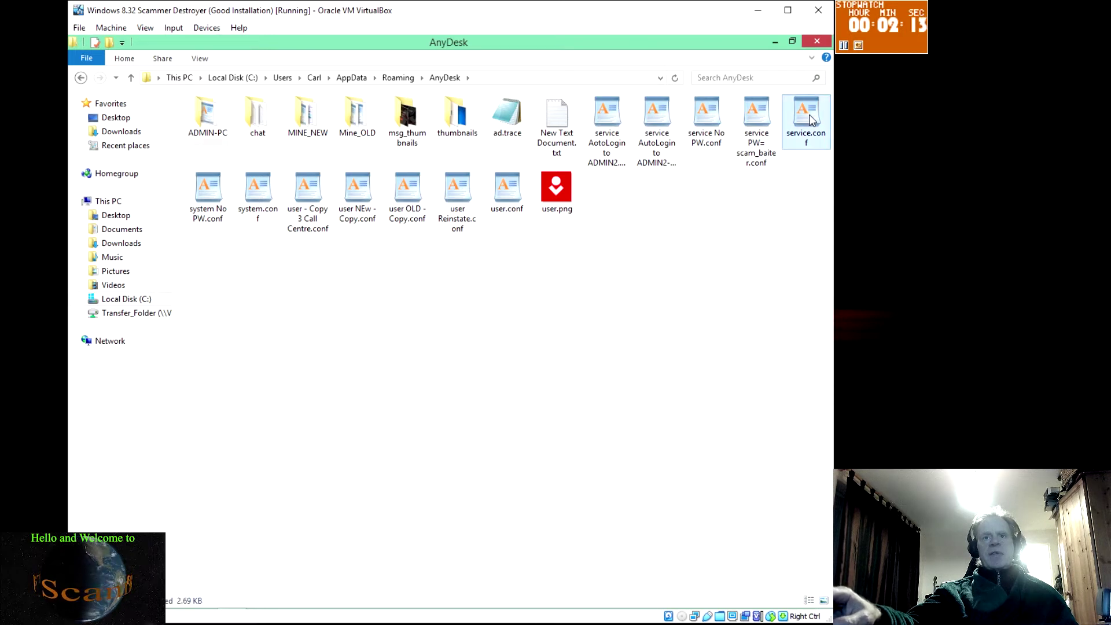
pyautogui.click(261, 195)
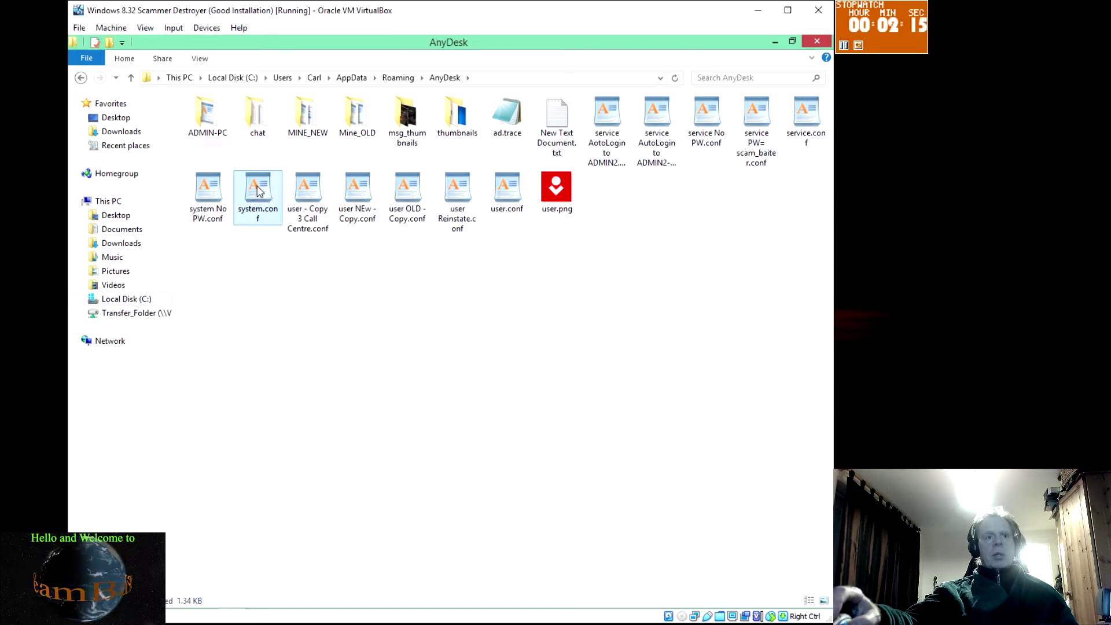
pyautogui.click(509, 193)
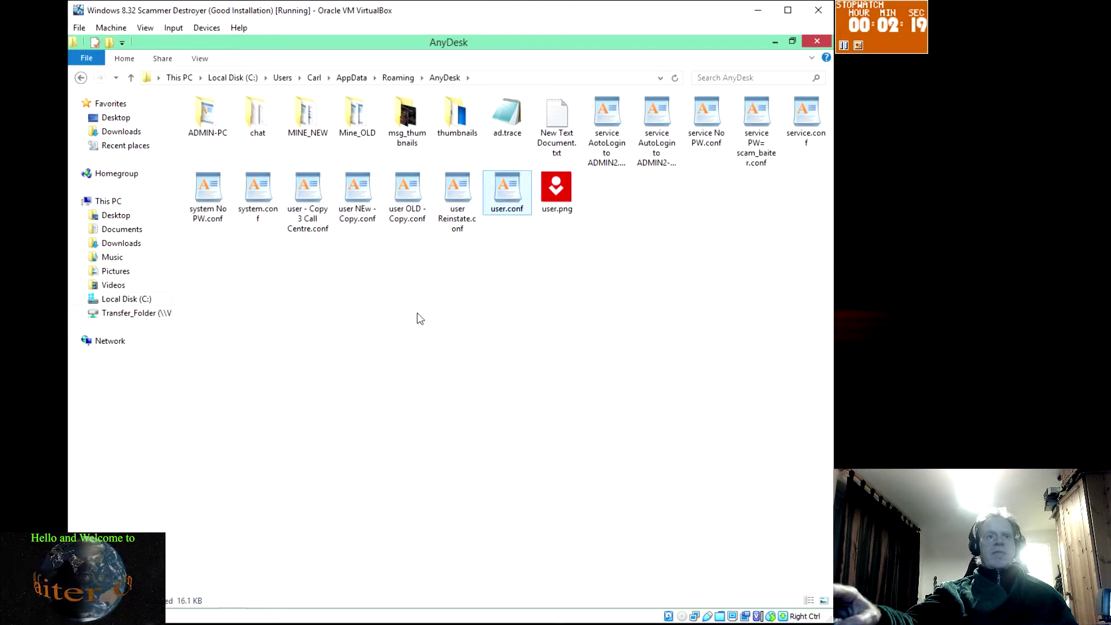
pyautogui.click(256, 113)
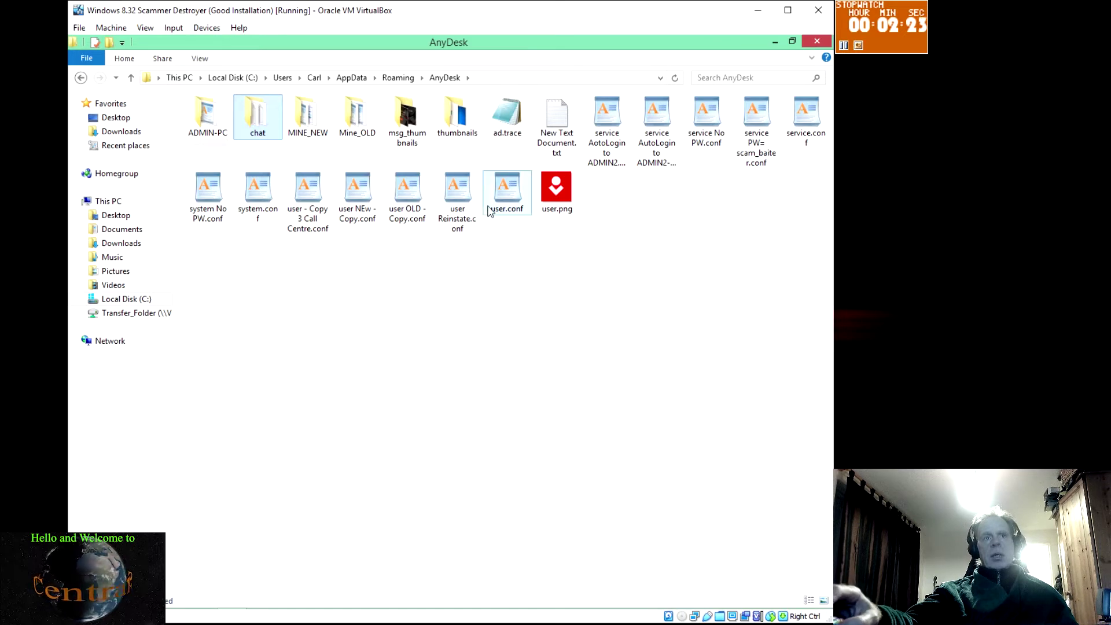
pyautogui.click(508, 193)
pyautogui.doubleClick(508, 192)
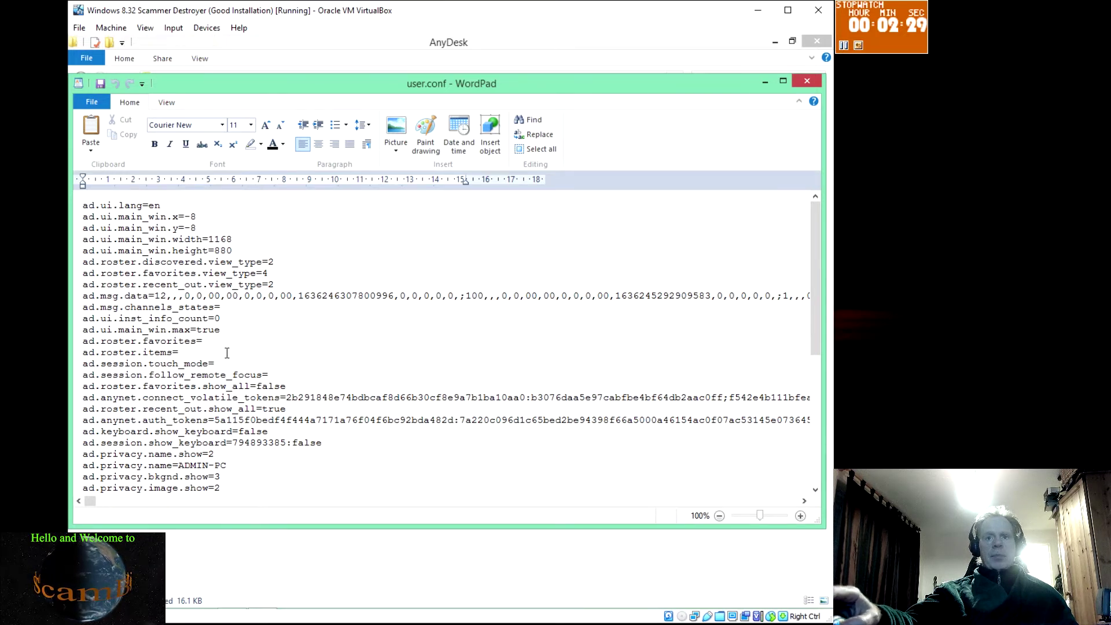
pyautogui.scroll(-2, 227, 353)
pyautogui.scroll(1, 228, 352)
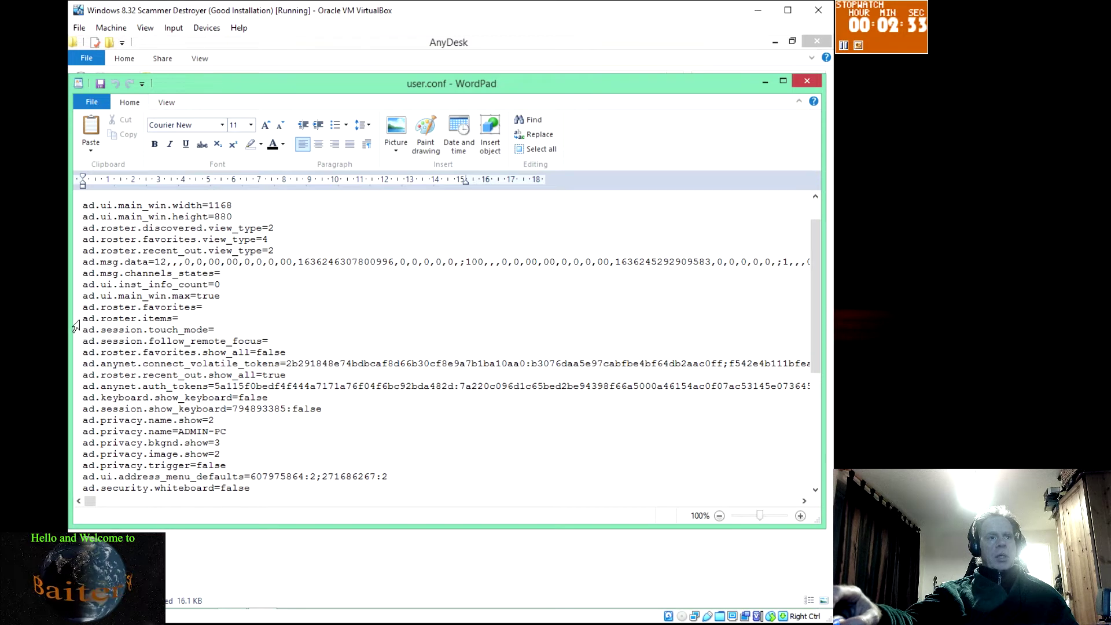
pyautogui.moveTo(77, 324); pyautogui.dragTo(77, 346)
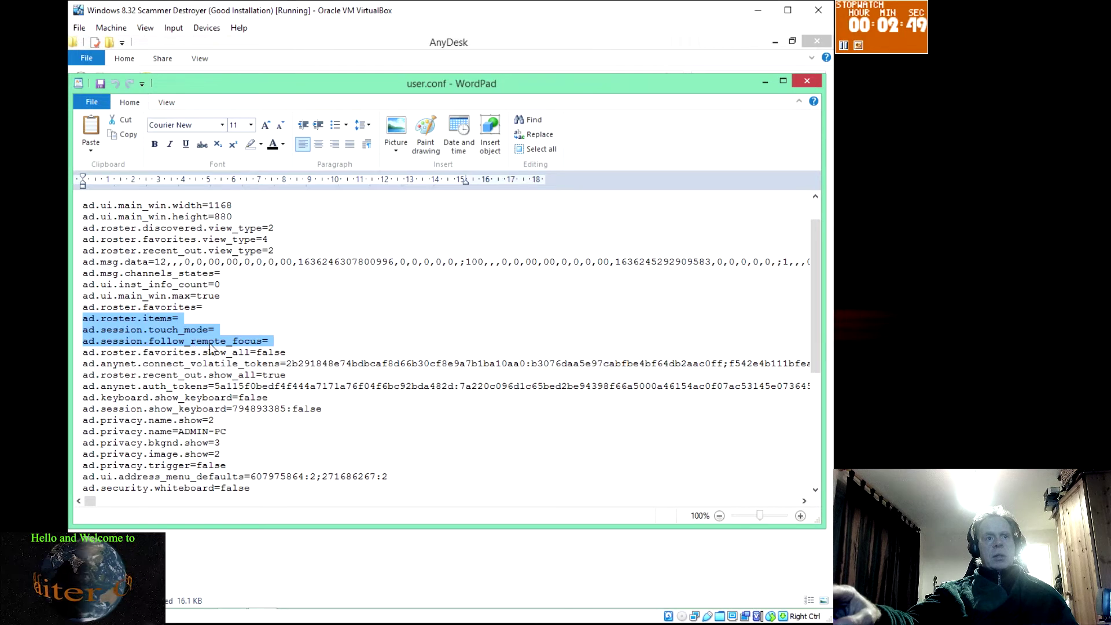
pyautogui.click(259, 340)
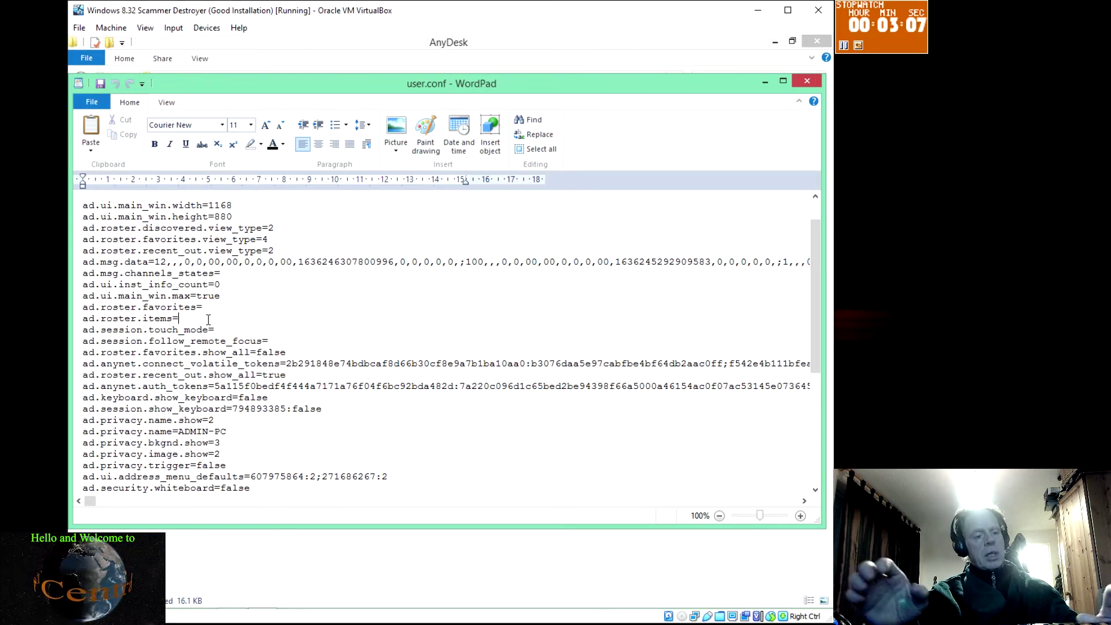
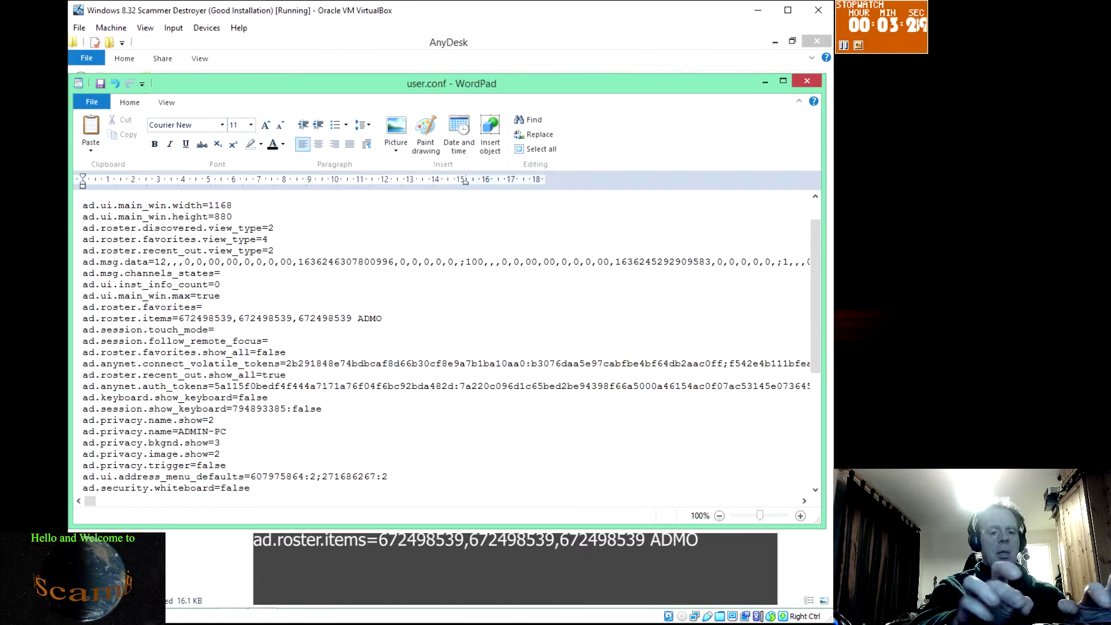
pyautogui.press('BackSpace')
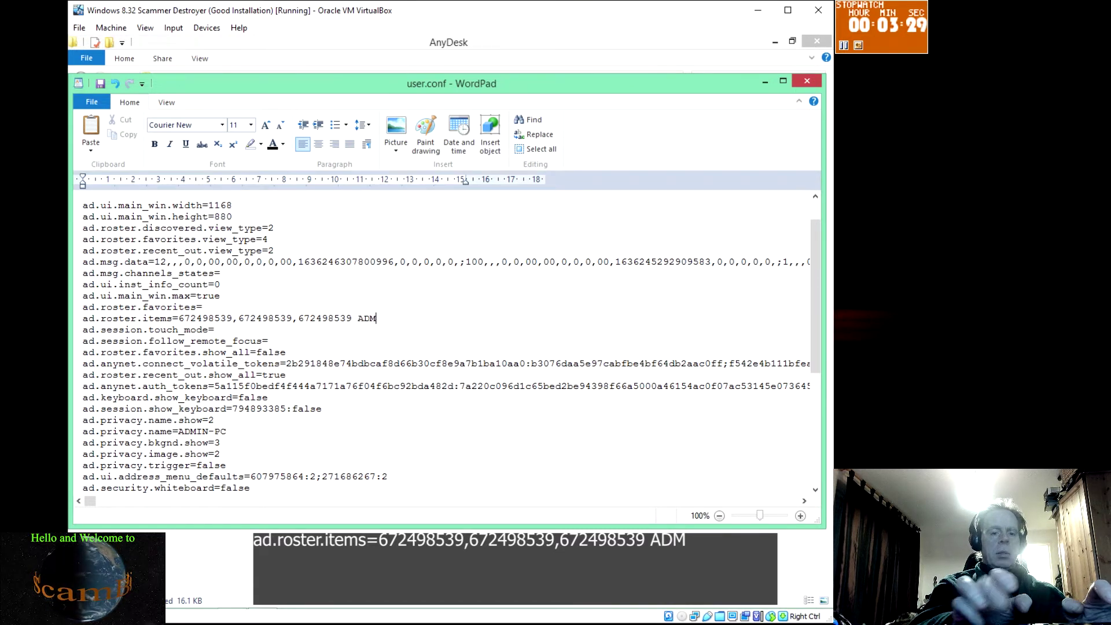
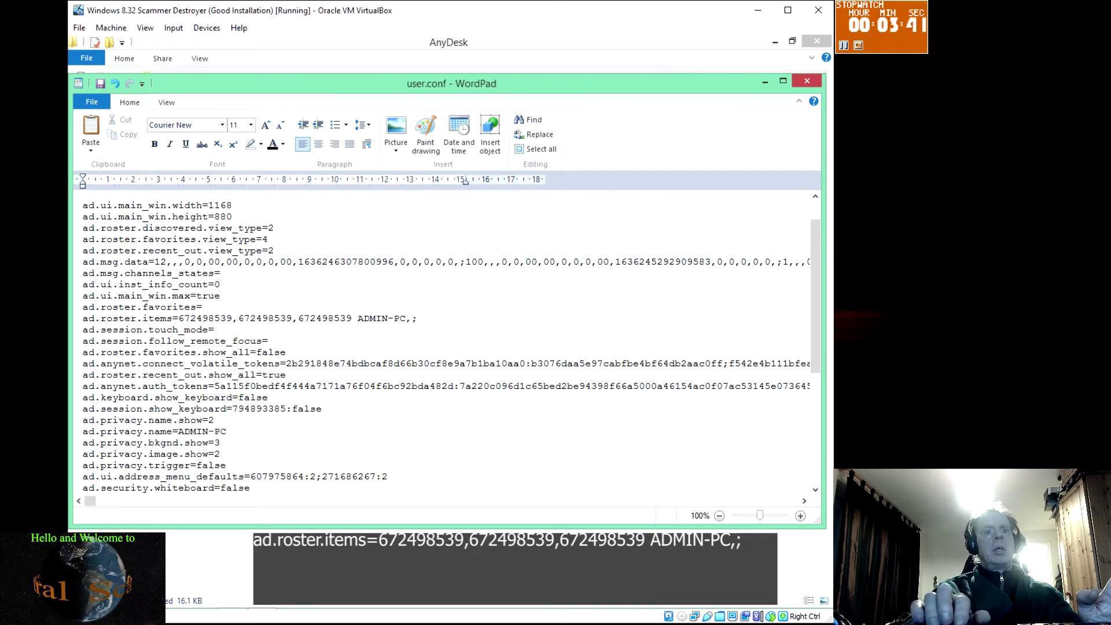
pyautogui.click(215, 331)
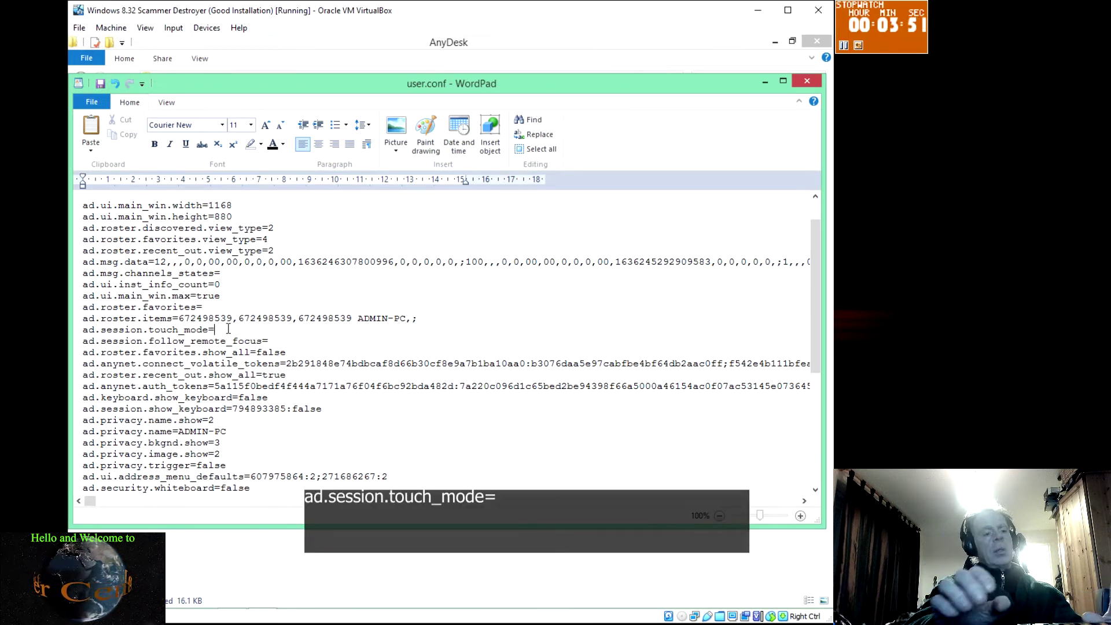
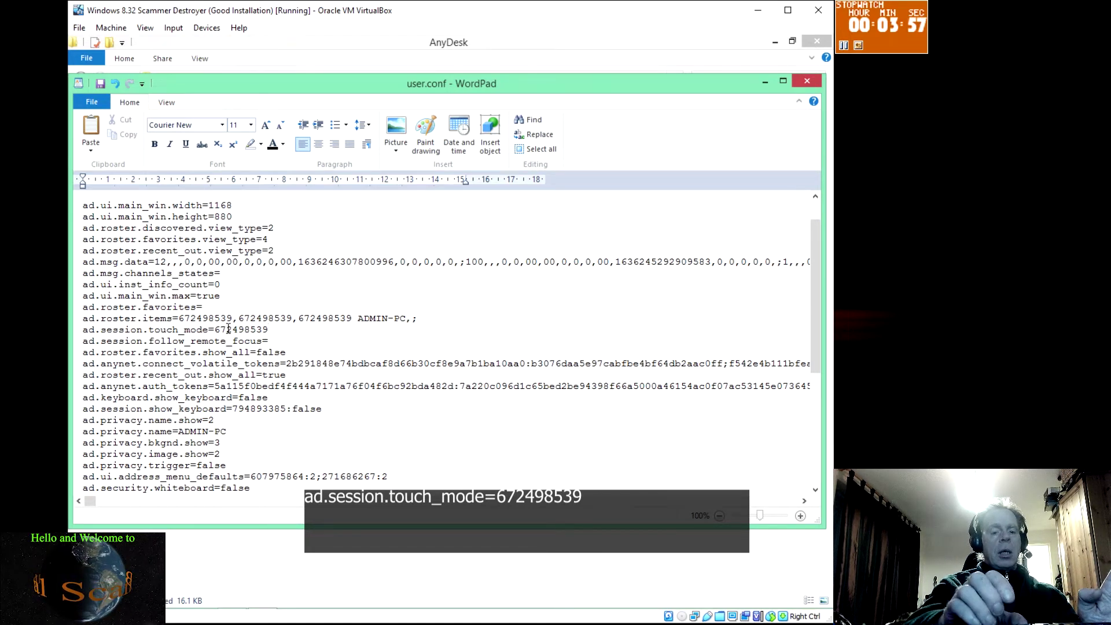
pyautogui.write(':')
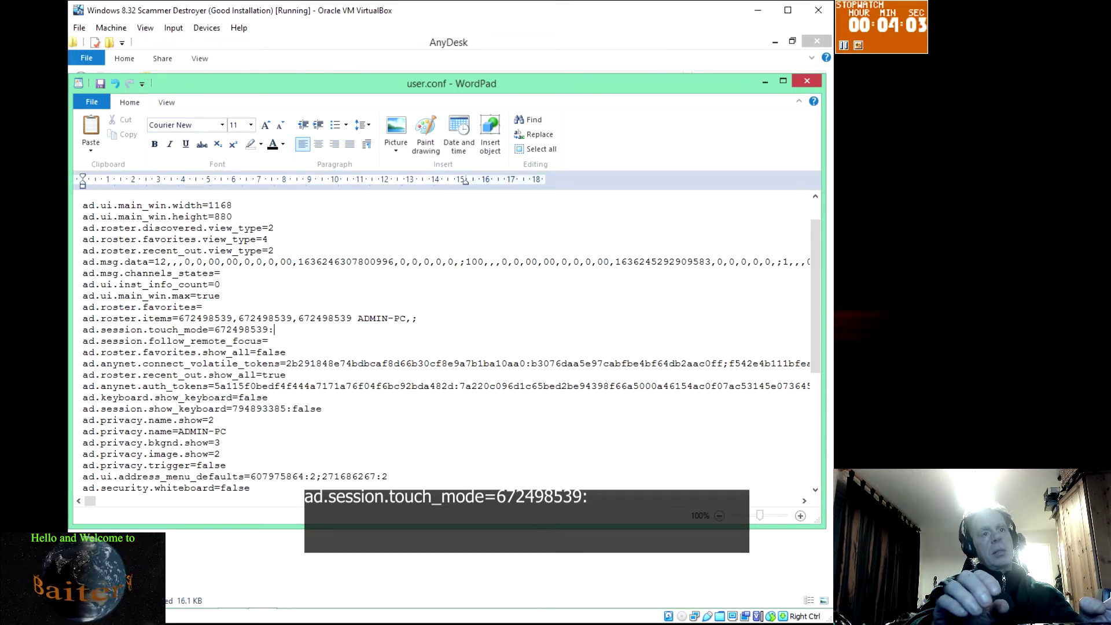
pyautogui.write('2')
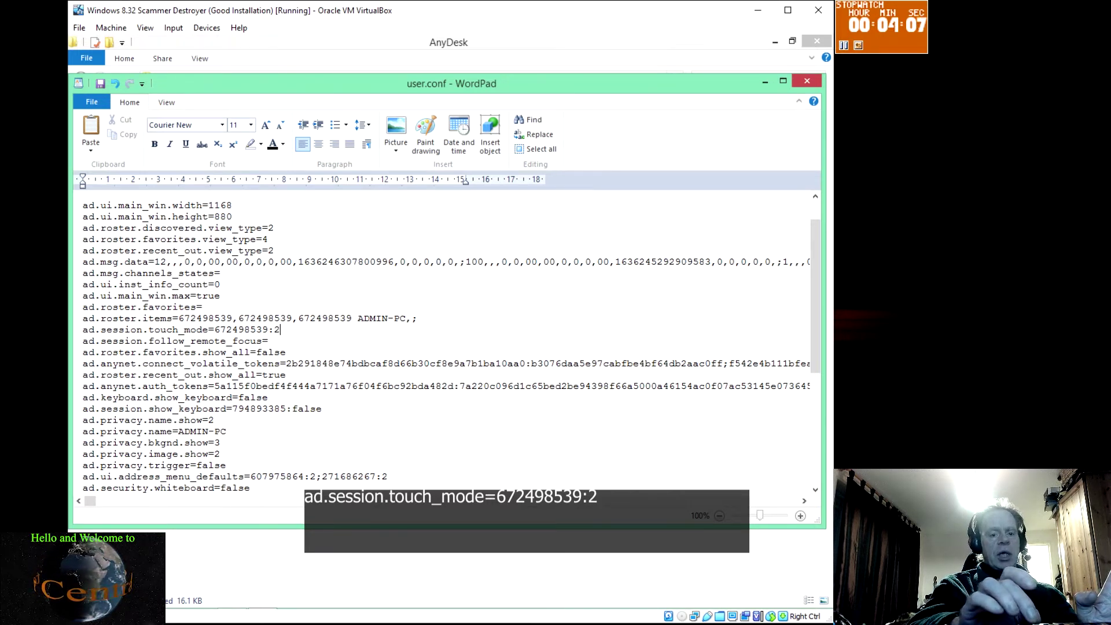
pyautogui.write(';')
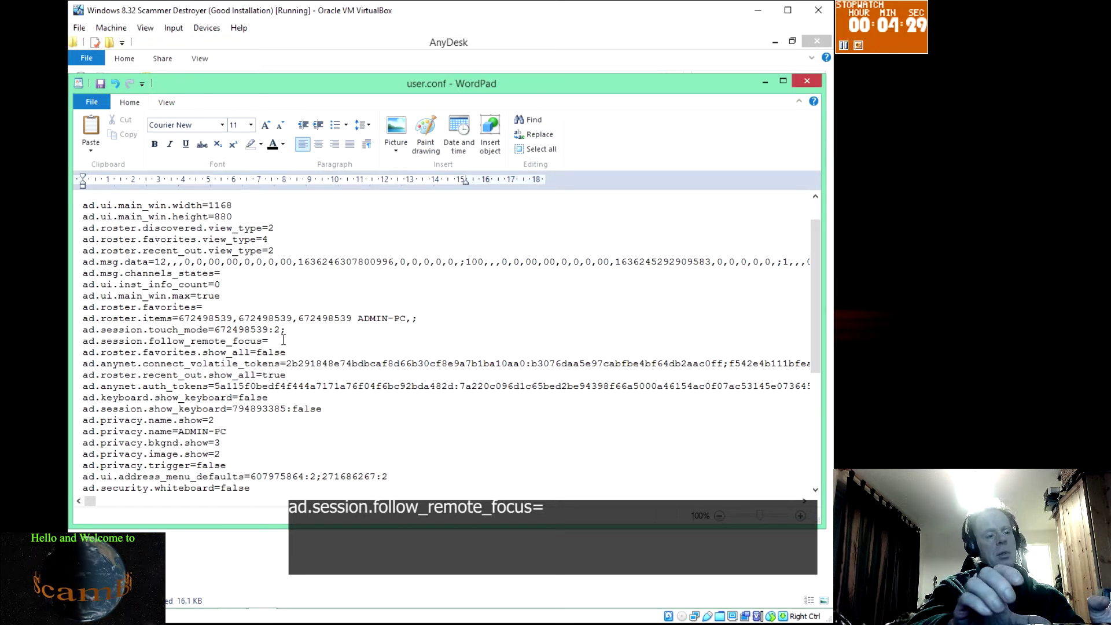
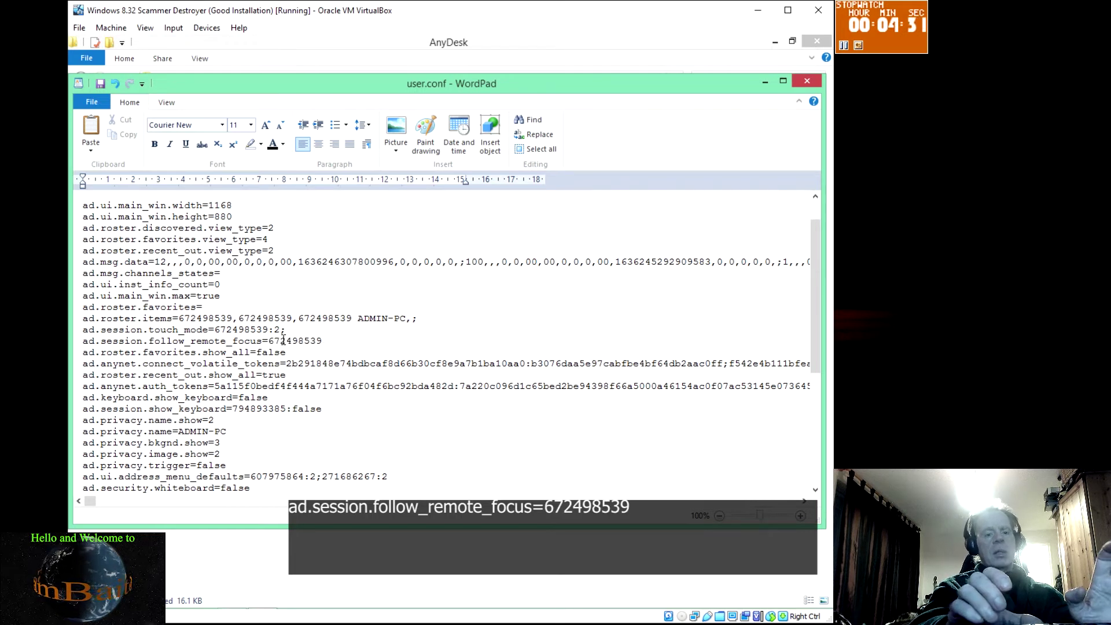
pyautogui.write(':')
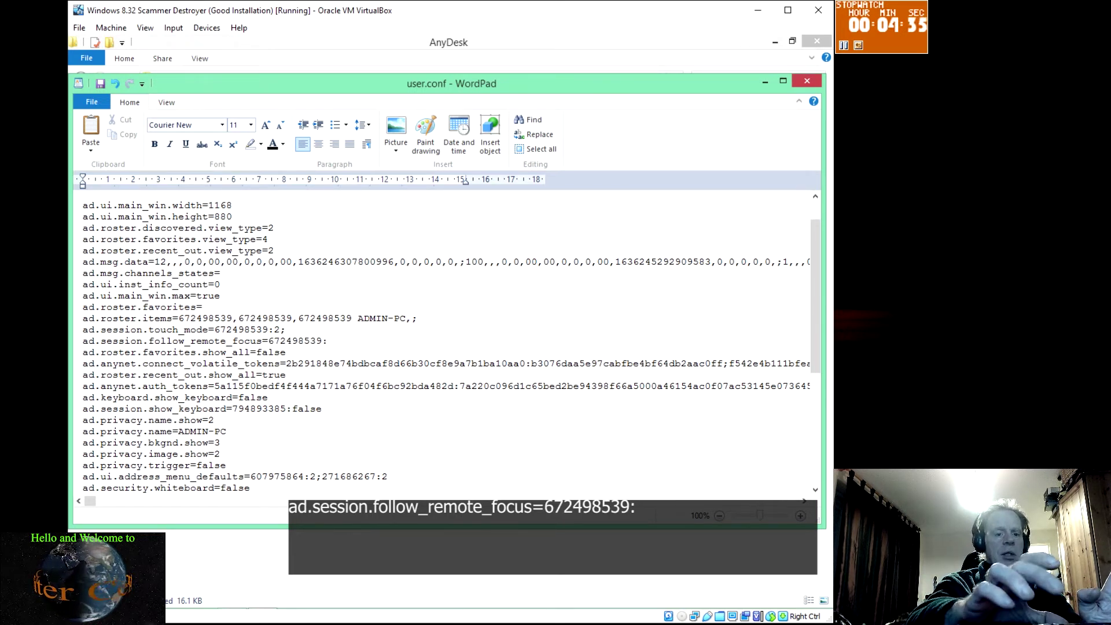
pyautogui.write('0')
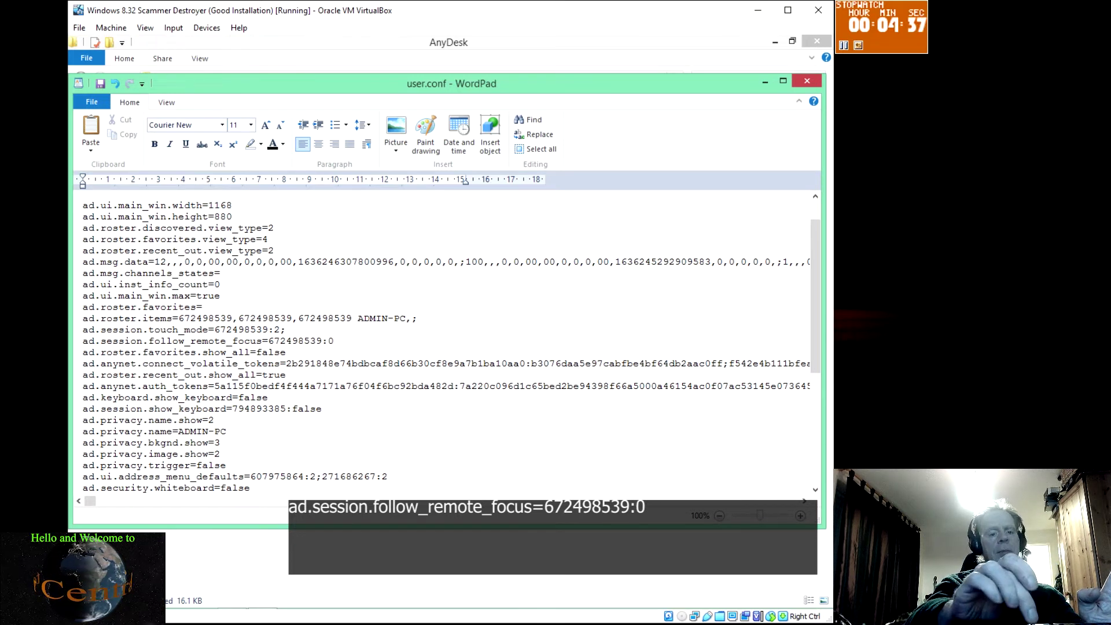
pyautogui.write(';')
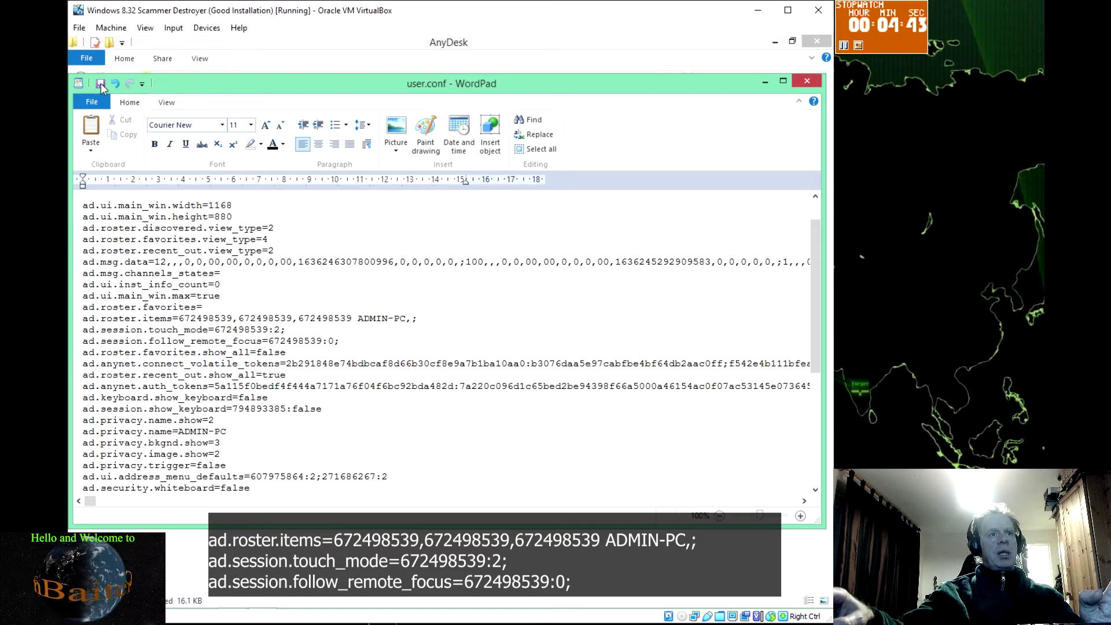
pyautogui.click(102, 88)
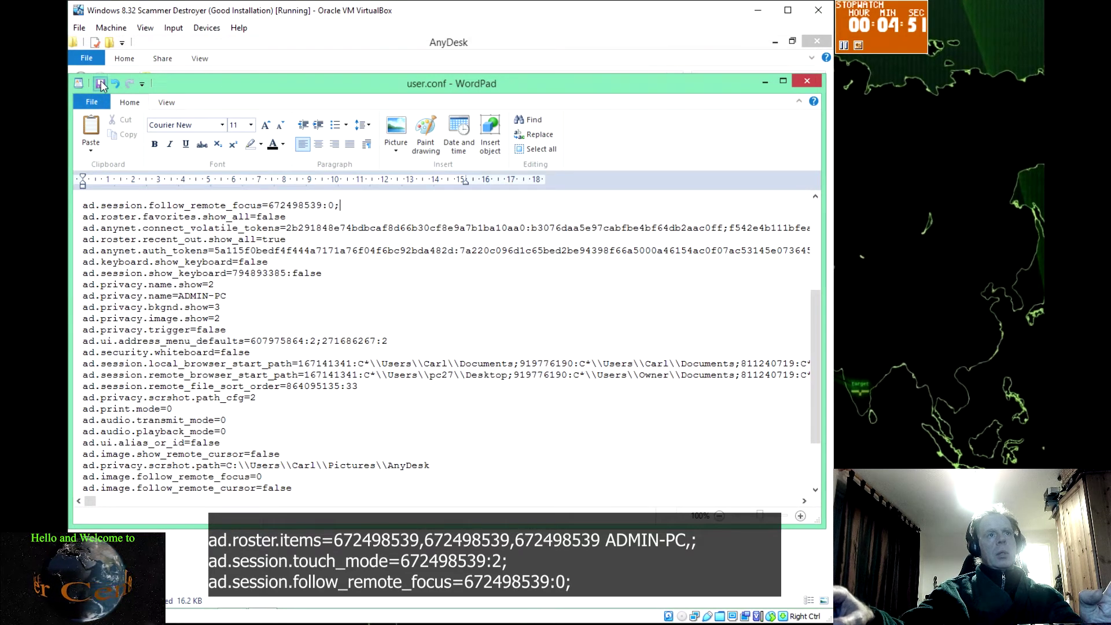
pyautogui.click(807, 82)
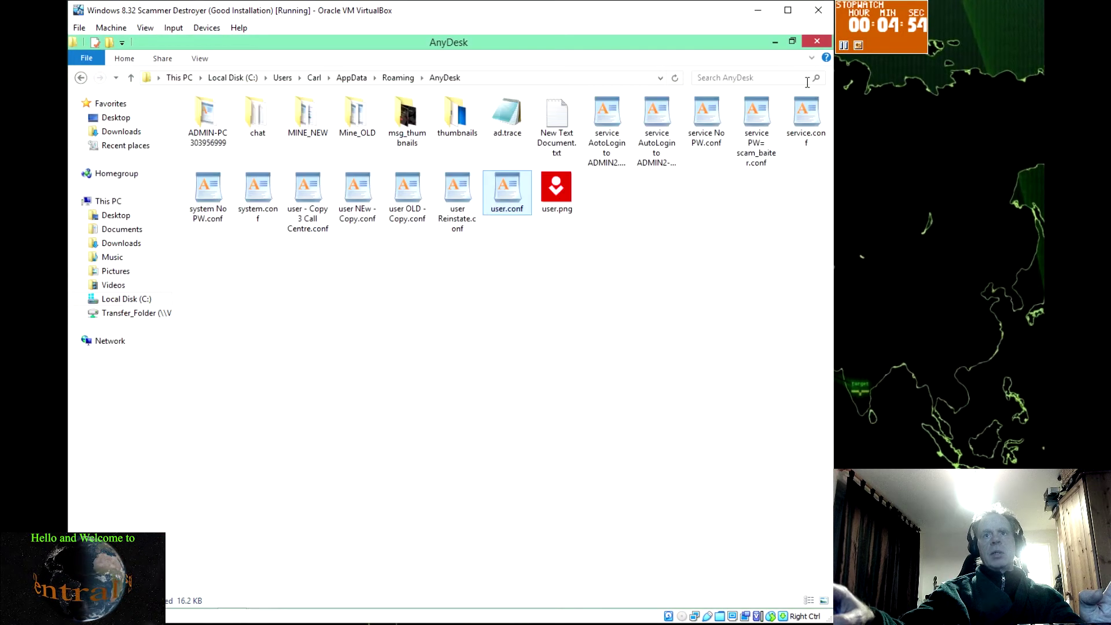
pyautogui.click(817, 42)
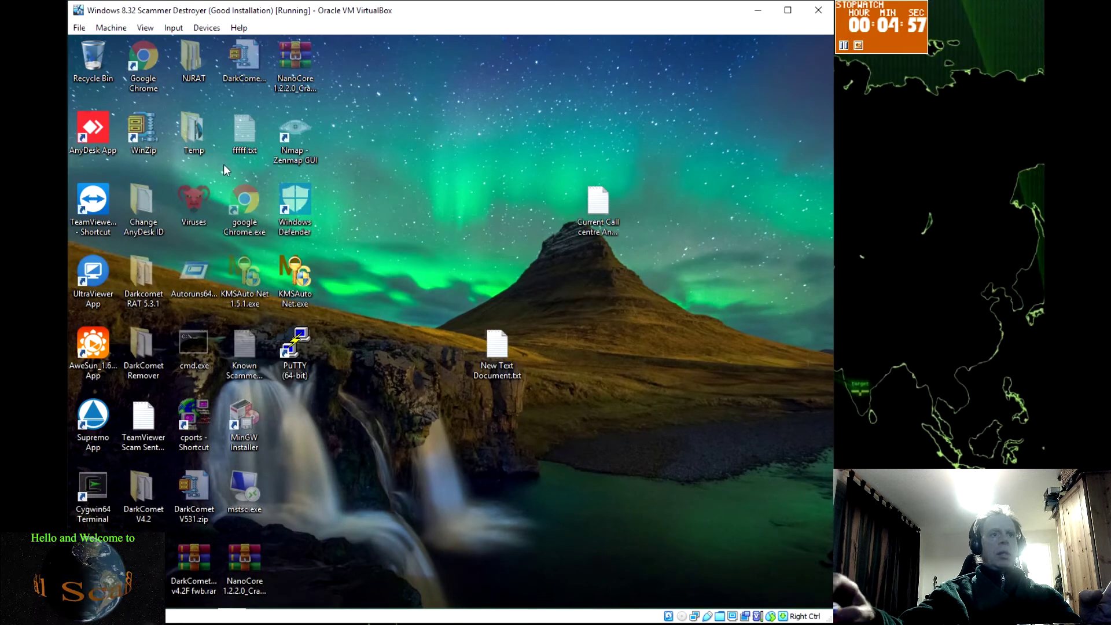
# Launch AnyDesk from its desktop icon
pyautogui.doubleClick(92, 129)
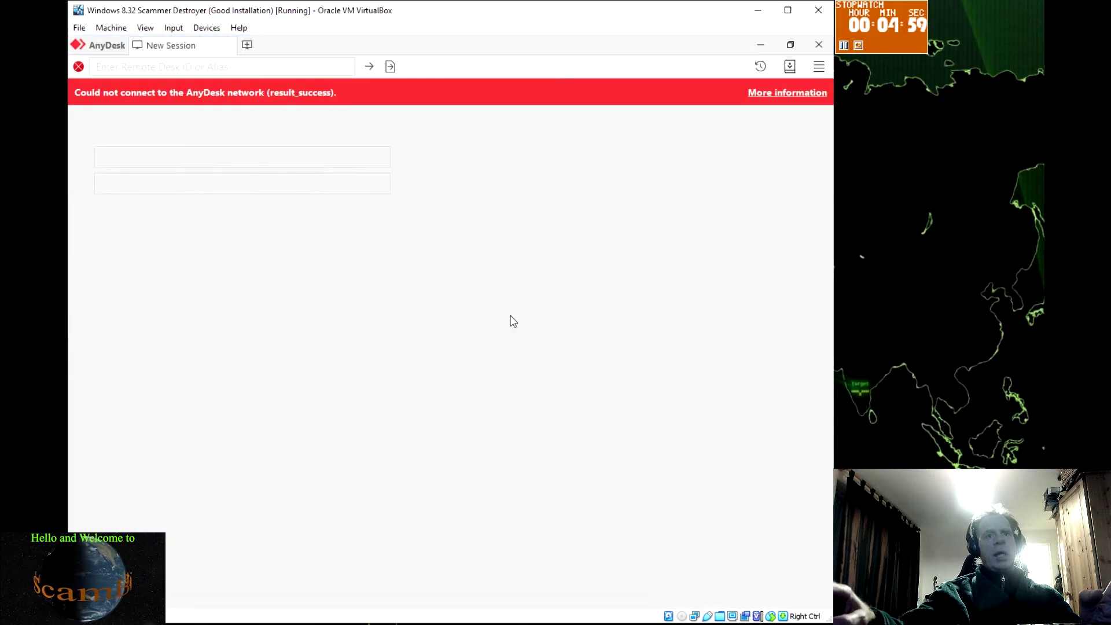